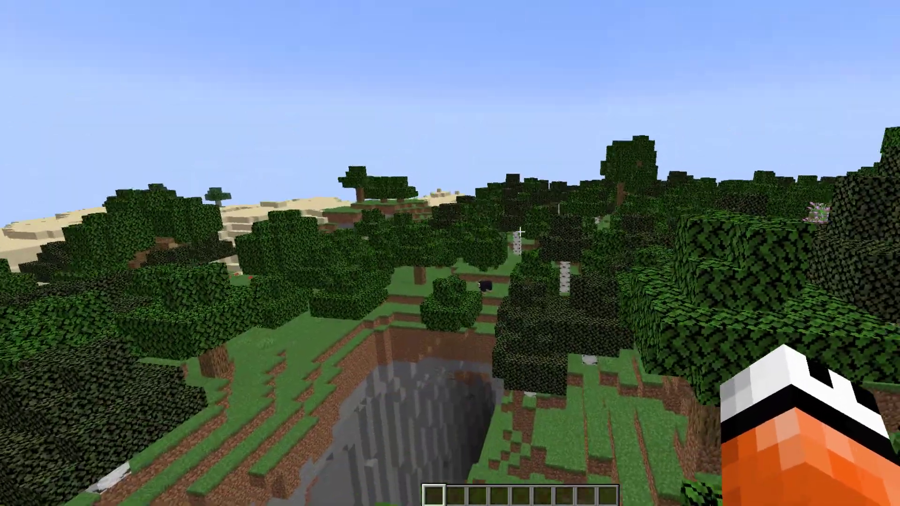
Check the player's balance in the creative world with the /balance command.
key(slash)
text(balance)
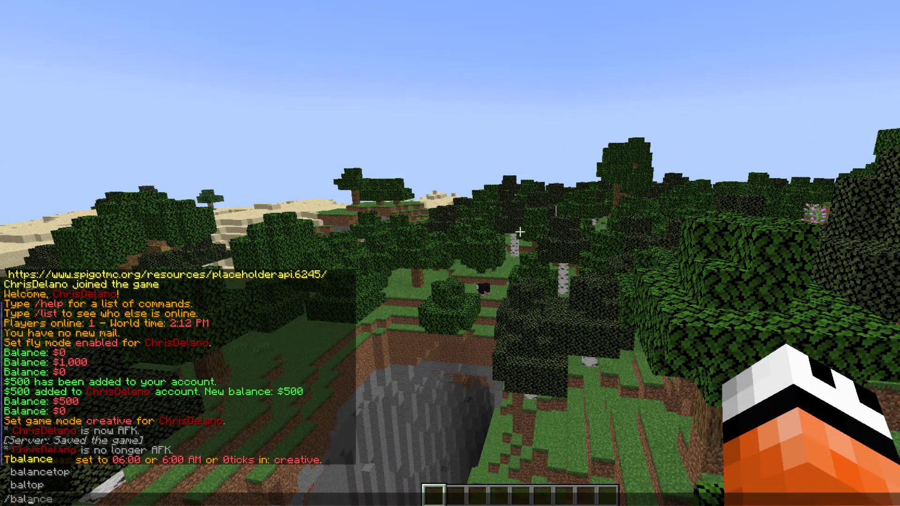
key(Return)
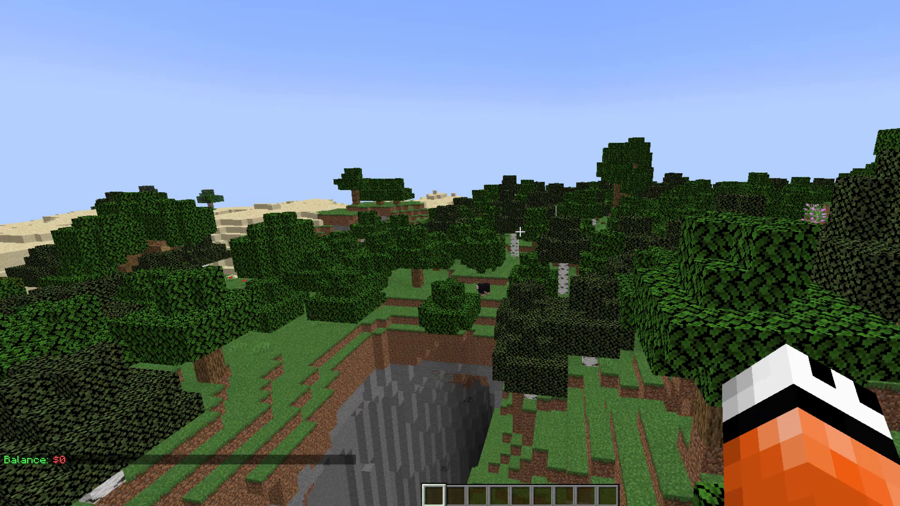
Teleport to the factions world with the Multiverse /mvtp command.
key(slash)
text(mvtp )
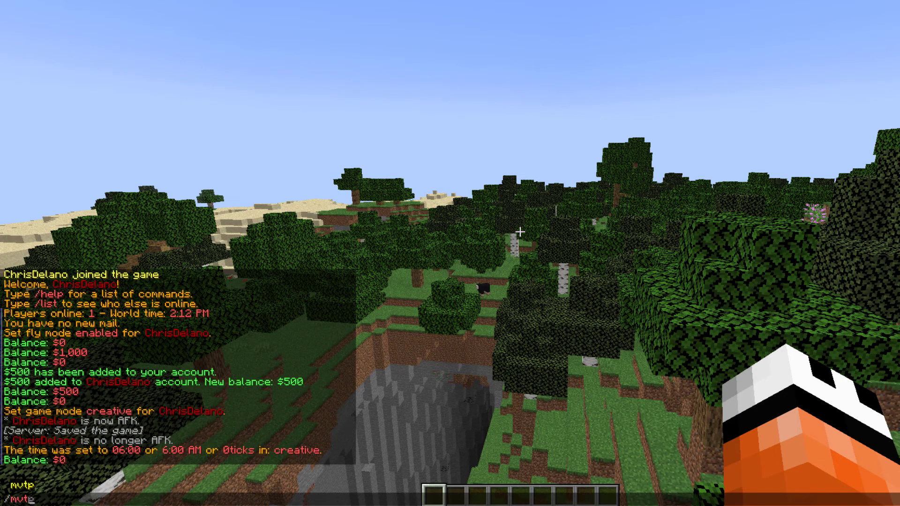
text(factions)
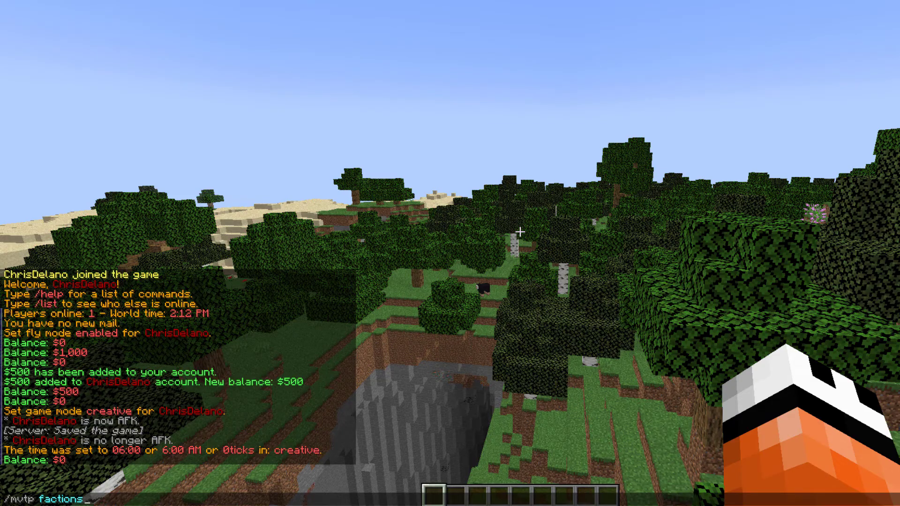
key(Return)
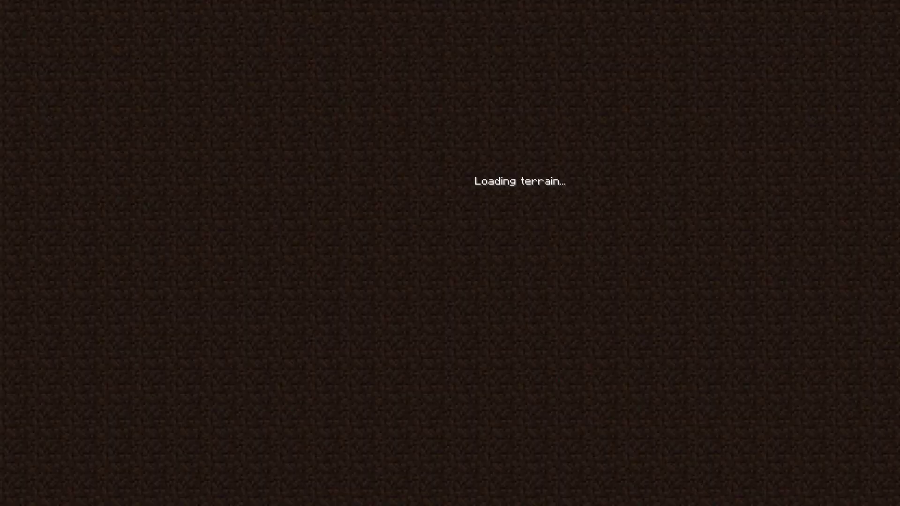
Check the player's balance in the factions world with the /balance command.
text(t)
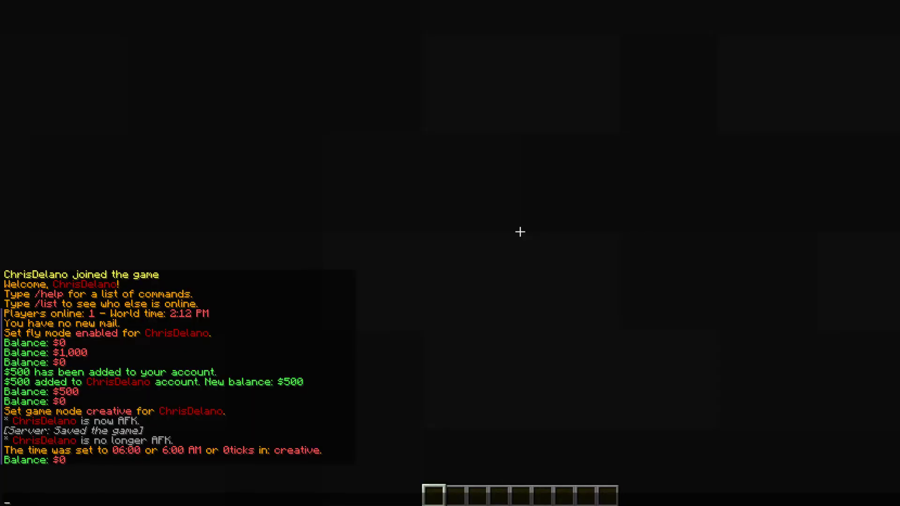
text(/balance)
key(Return)
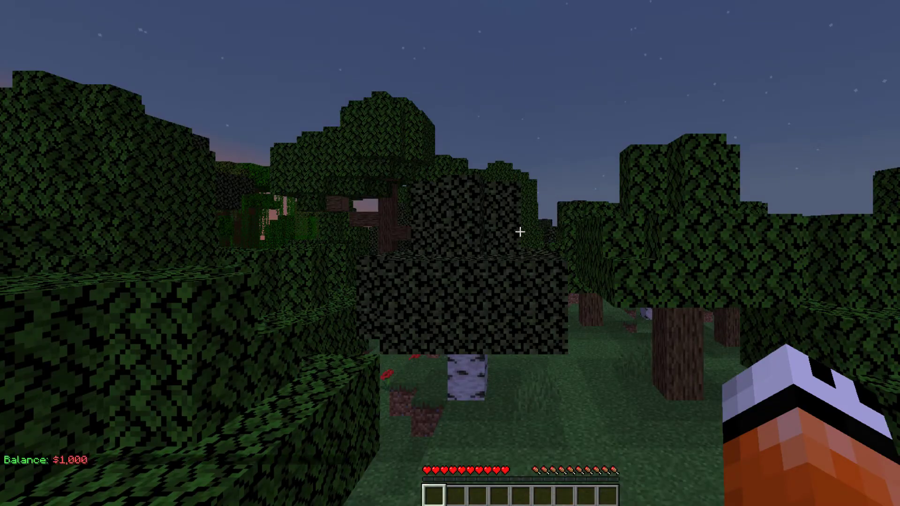
Set the time in the factions world to day with the /day command.
text(w)
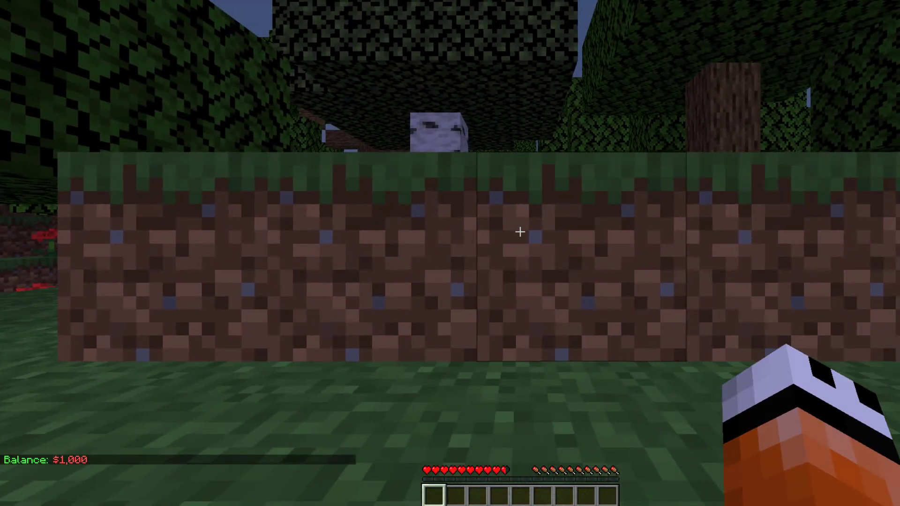
text(/day)
key(Return)
key(space)
text(w)
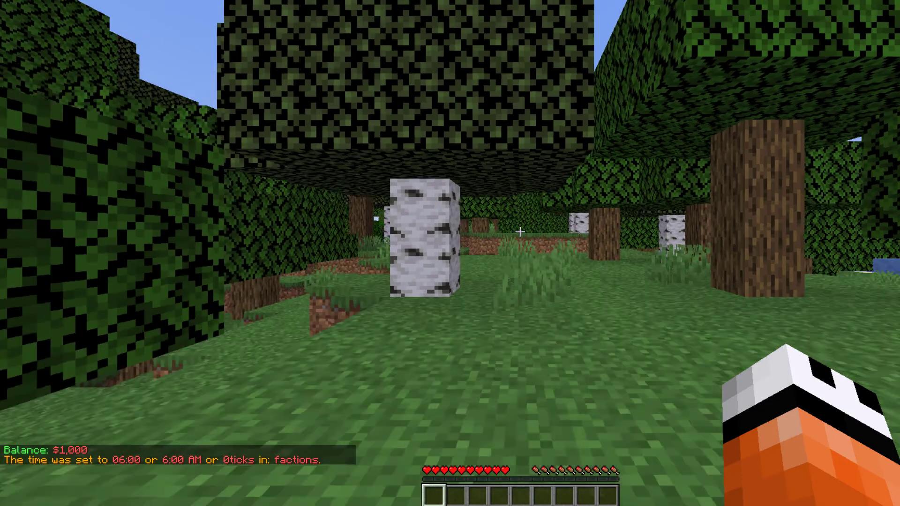
text(/g, 1)
Switch the player's game mode to creative in the factions world with a chat command.
key(BackSpace)
key(BackSpace)
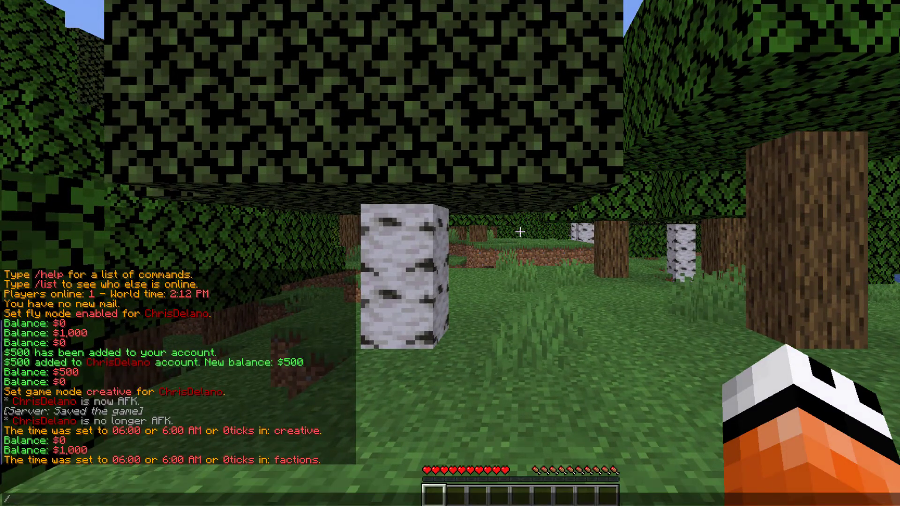
key(Return)
key(w)
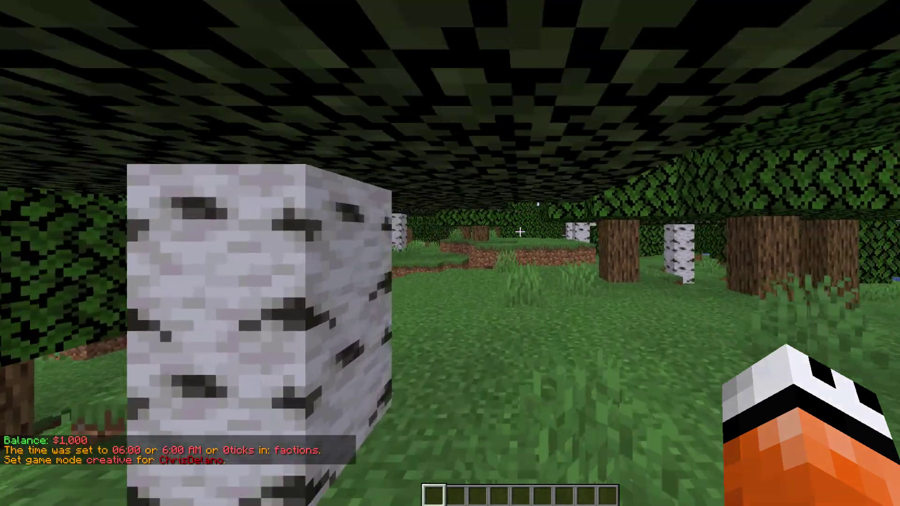
key(w)
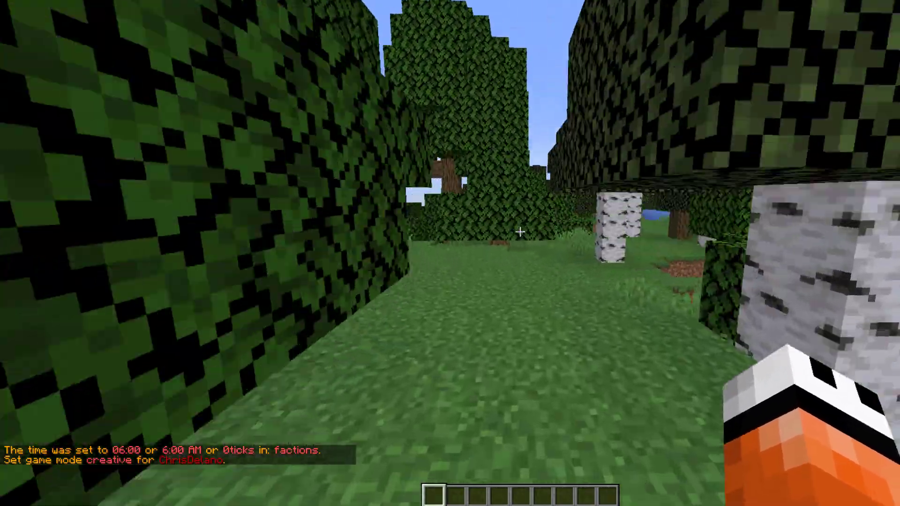
key(w)
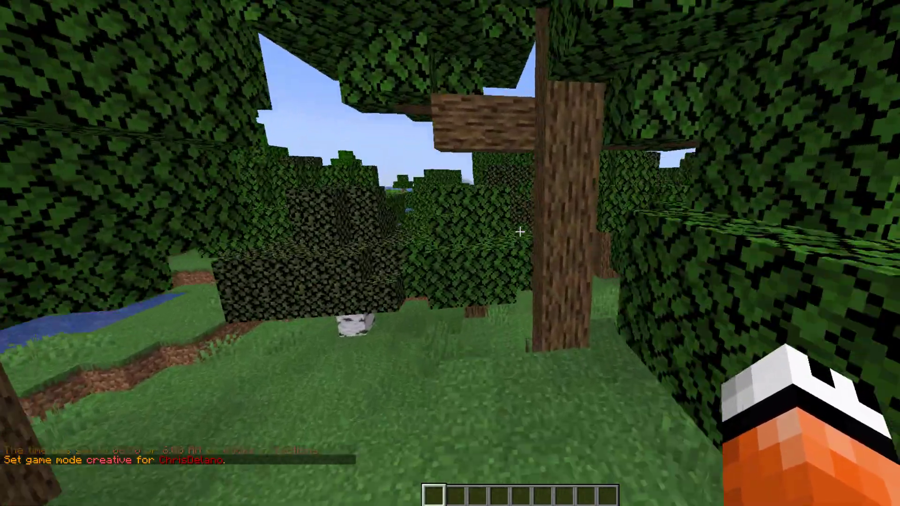
key(w)
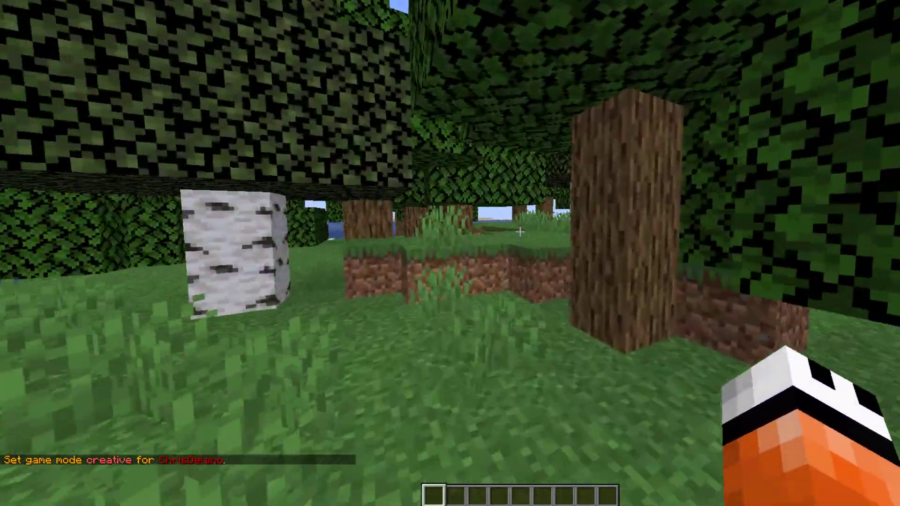
key(w)
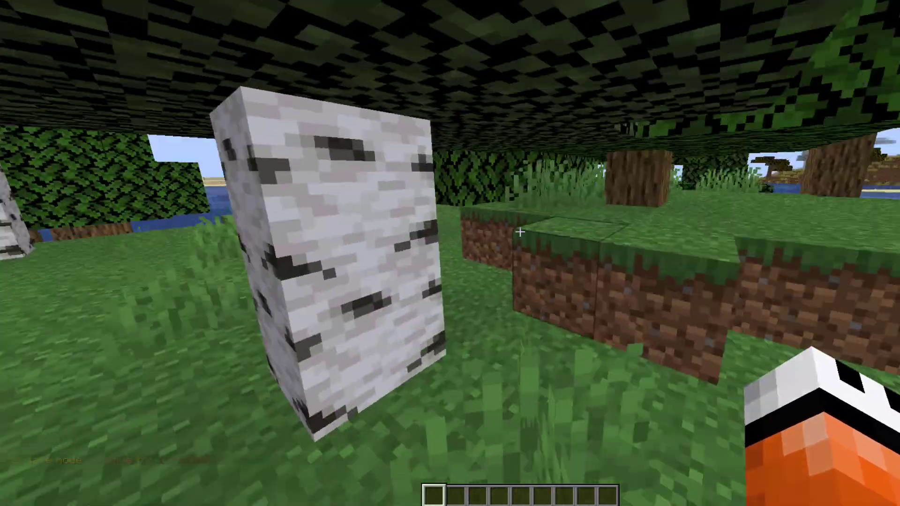
key(w)
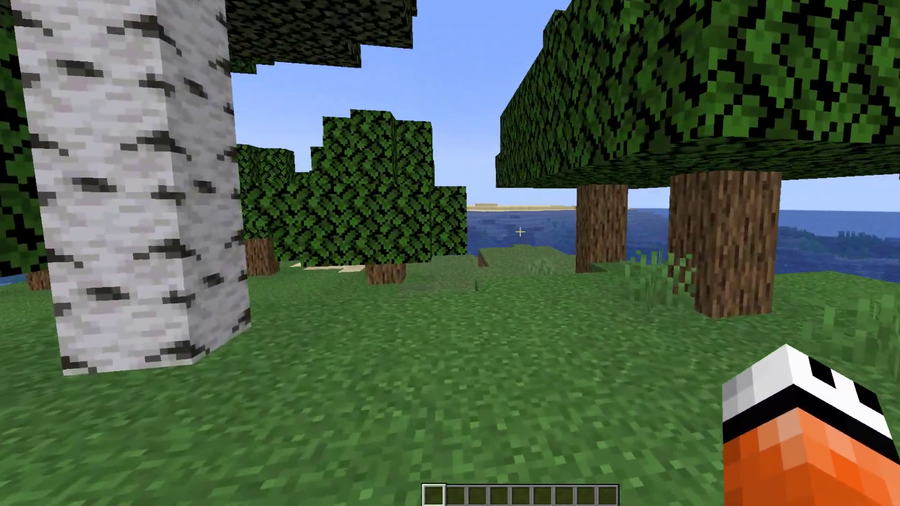
Create a new Multiverse world named test with the /mvcreate command.
key(slash)
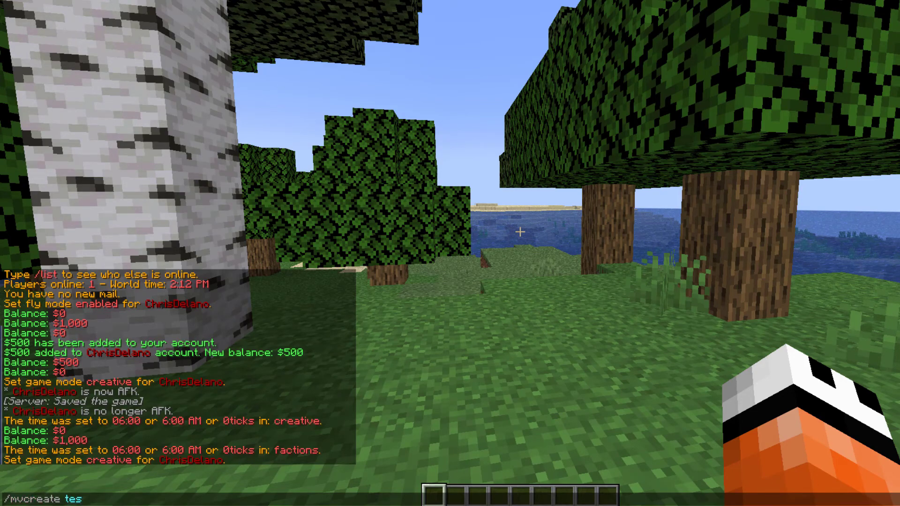
text(mvcreate tes)
key(Return)
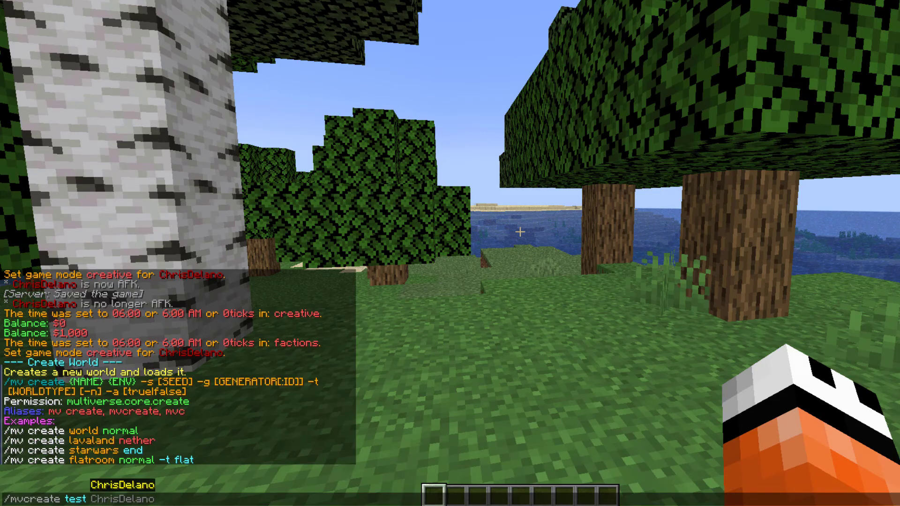
key(Return)
key(w)
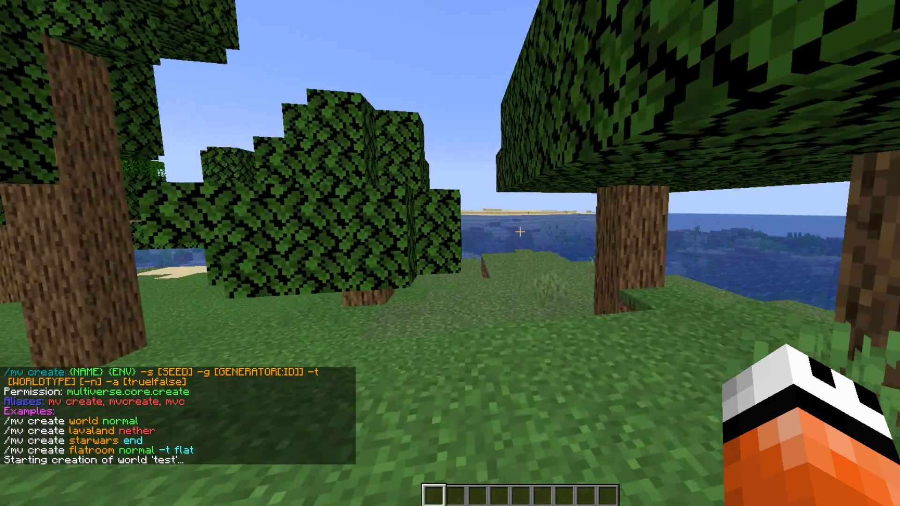
key(w)
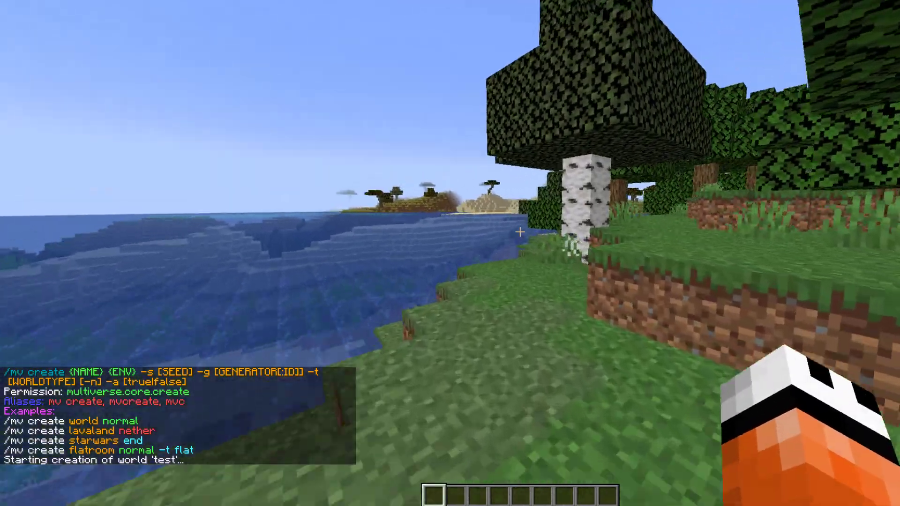
key(w)
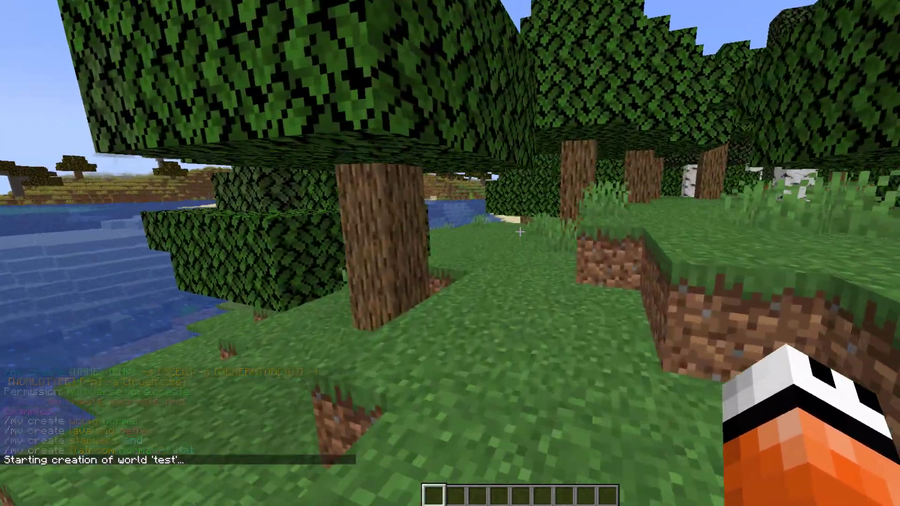
key(w)
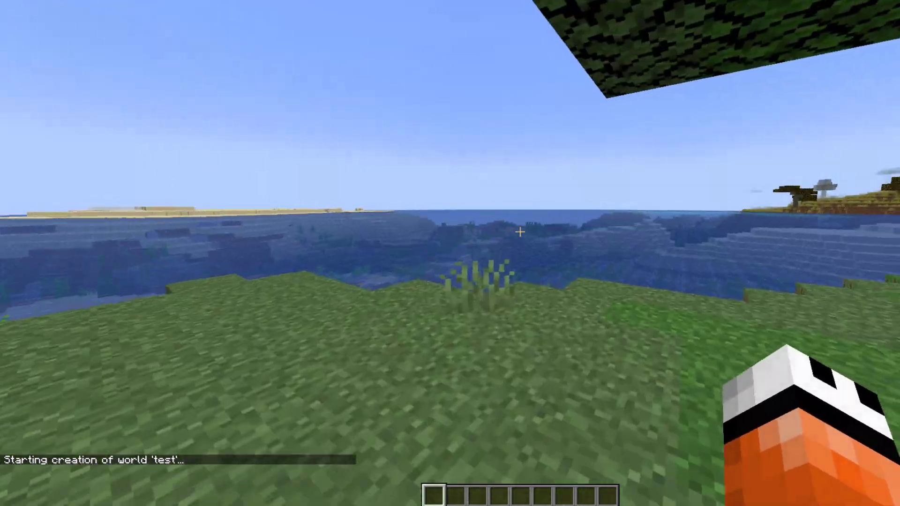
Teleport to the test world with the /mvtp command.
key(t)
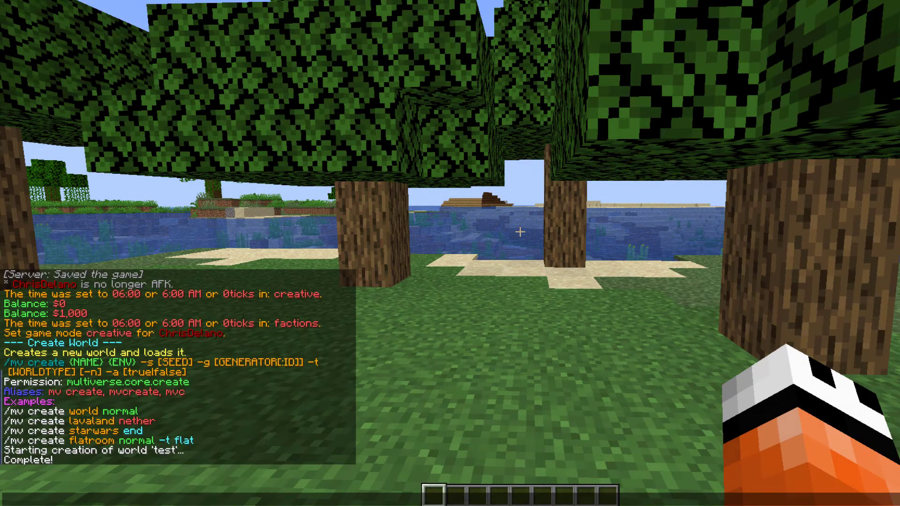
text(/mvtp)
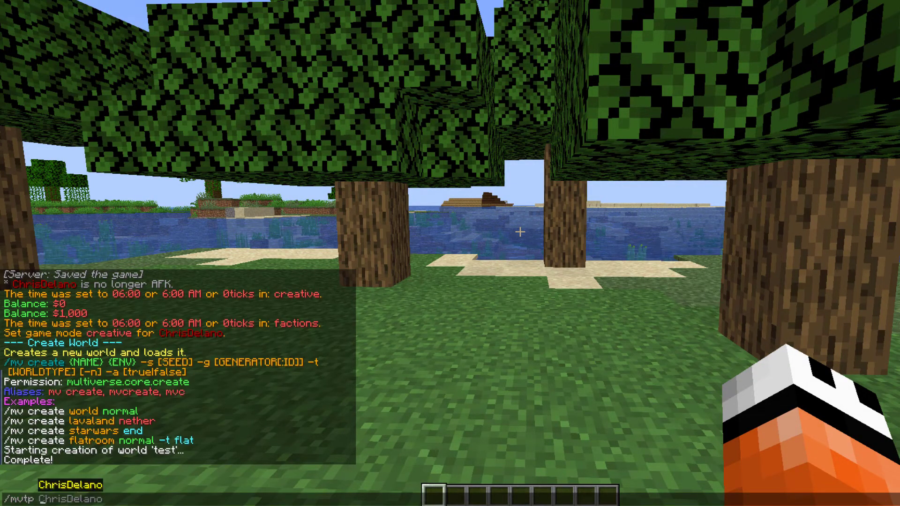
text( test)
key(Return)
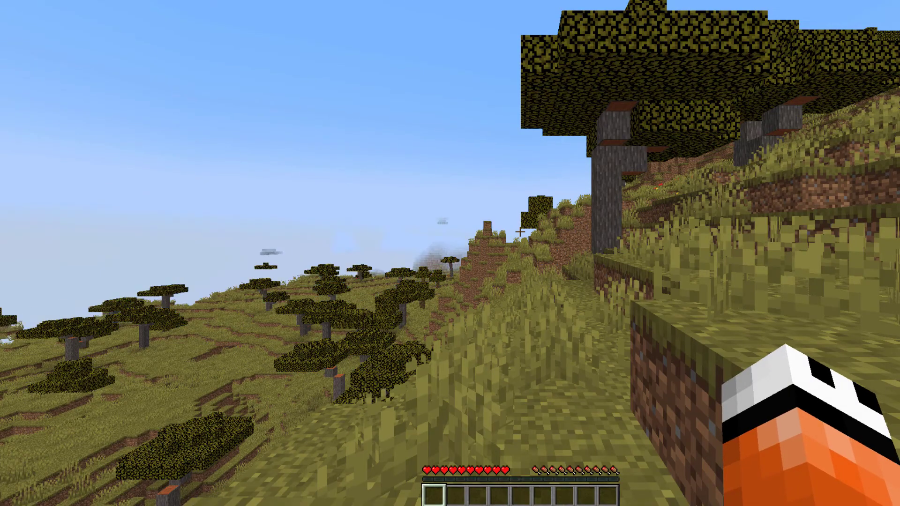
Check the player's balance in the test world with the /bal command.
text(/b)
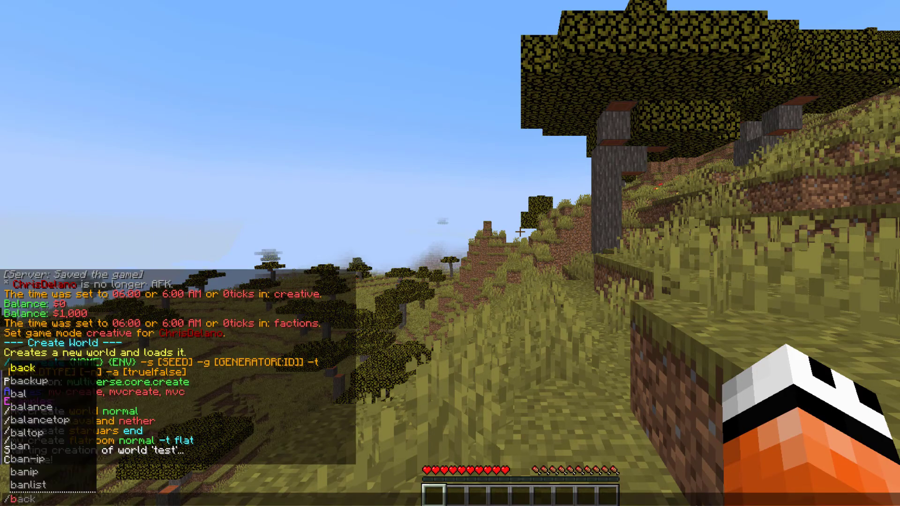
text(al)
key(Return)
key(w)
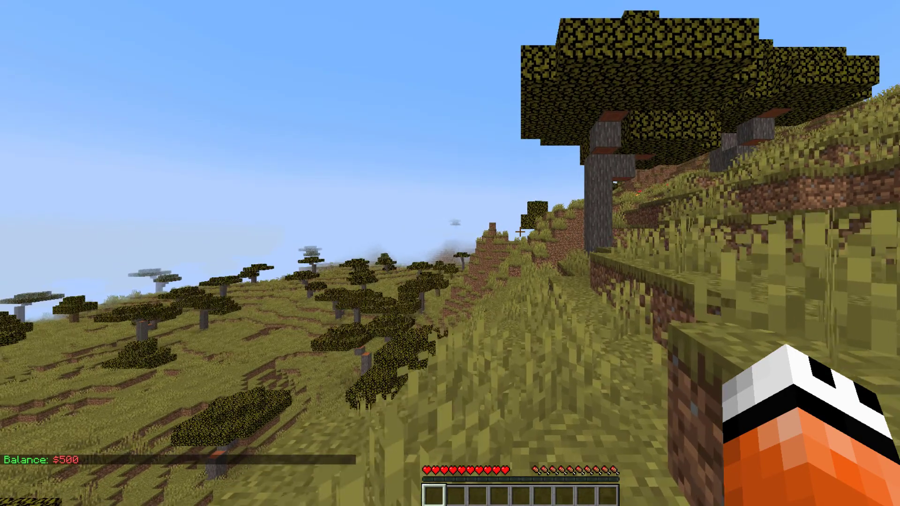
key(w)
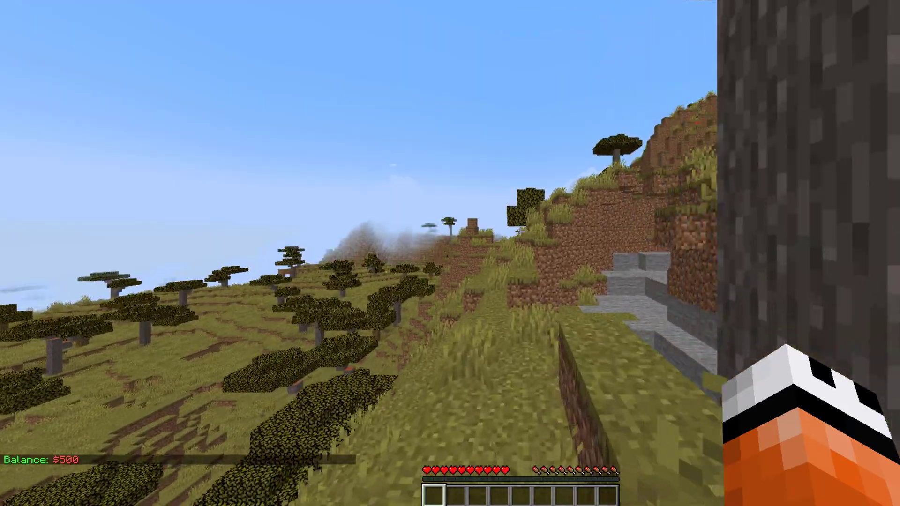
key(w)
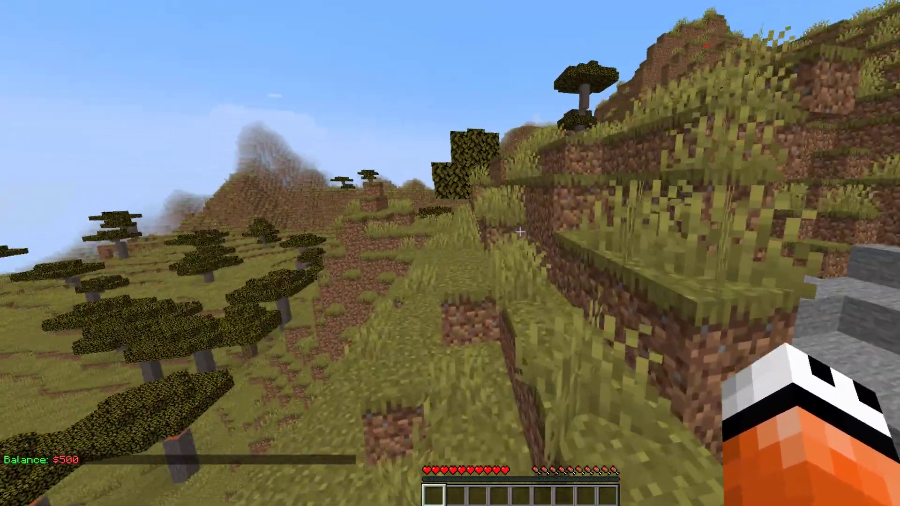
key(w)
key(space)
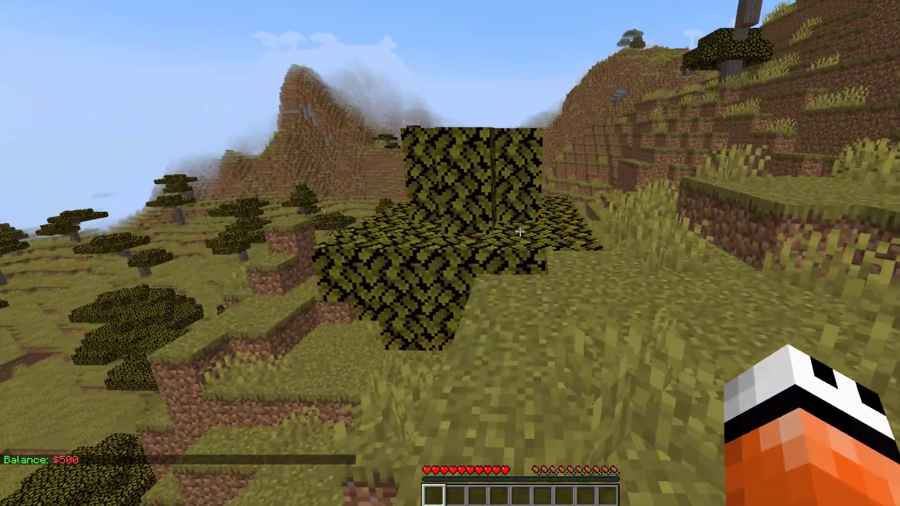
key(space)
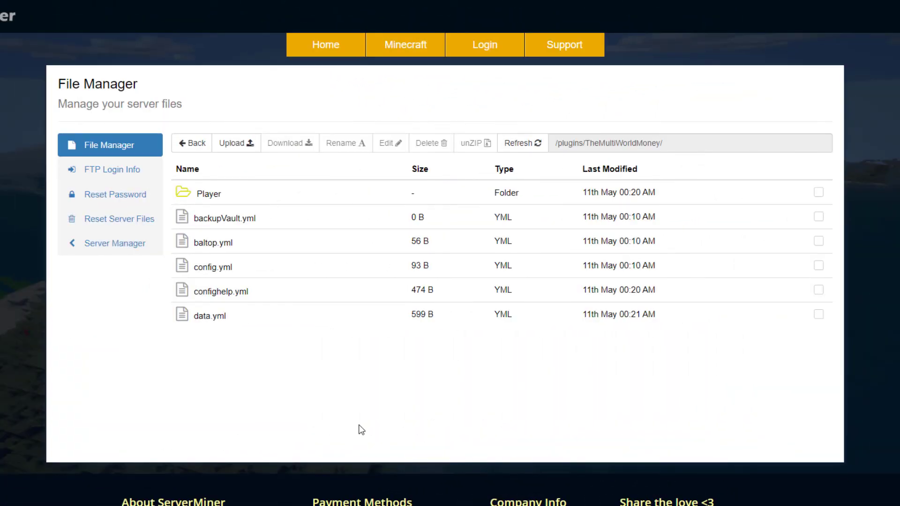
In the server's File Manager, open the player's data file in /plugins/TheMultiWorldMoney/Player/ and examine its name and per-group balance entries.
click(233, 196)
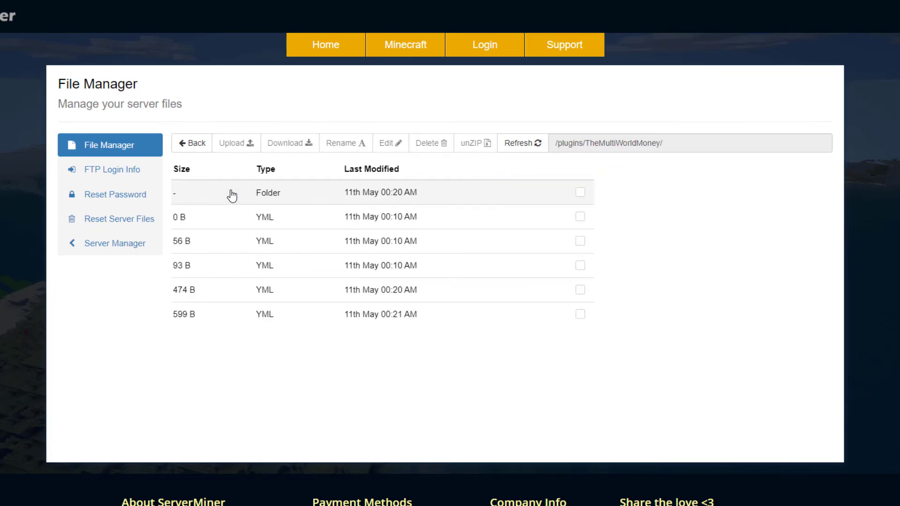
click(215, 194)
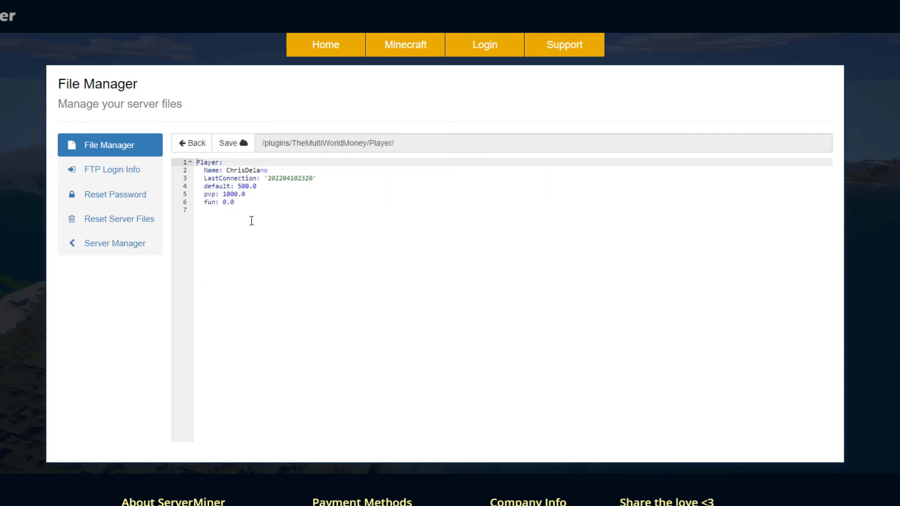
drag(206, 173, 290, 173)
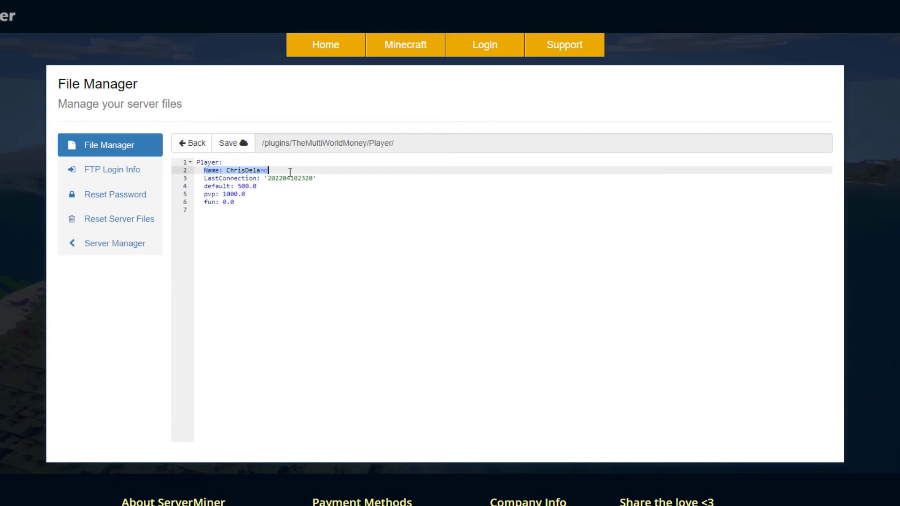
drag(250, 205, 264, 190)
click(241, 209)
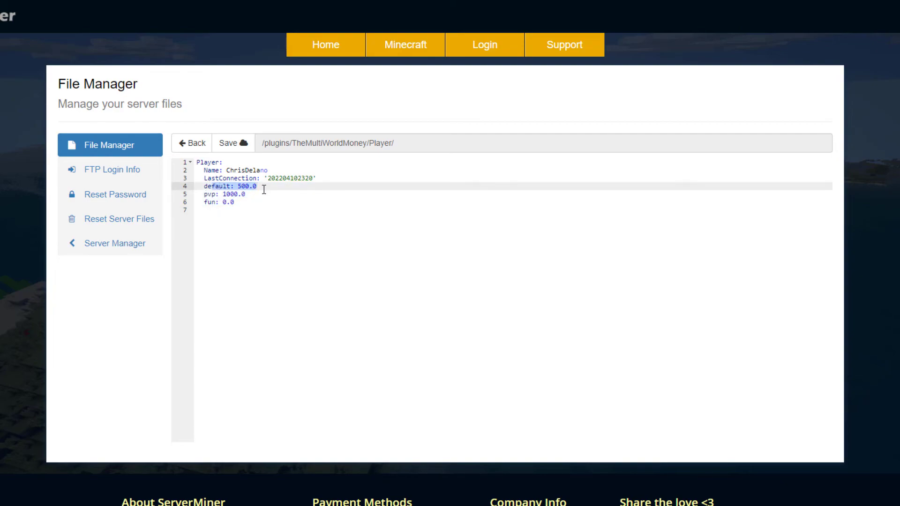
Examine the pvp and fun balance entries in the player's data file and return to the TheMultiWorldMoney folder.
click(267, 188)
mouse_move(204, 195)
mouse_down()
mouse_move(257, 193)
mouse_move(208, 202)
mouse_up()
click(195, 146)
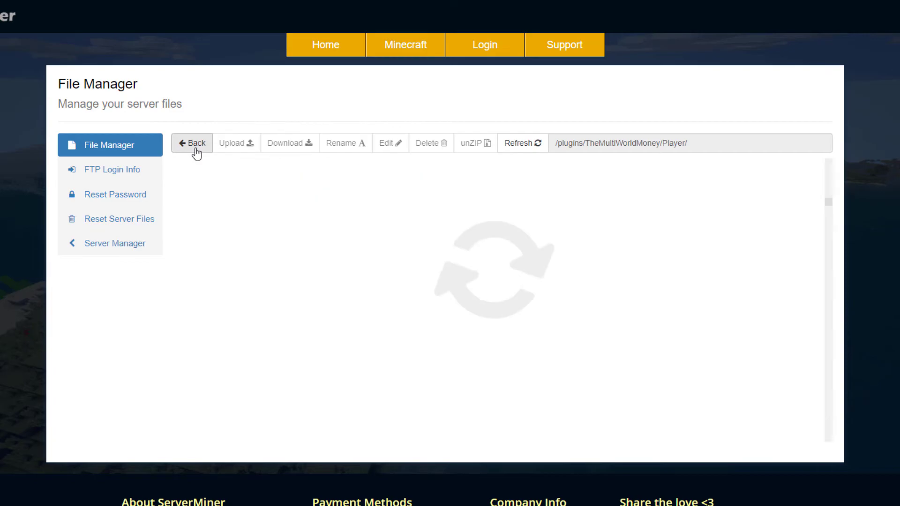
click(197, 148)
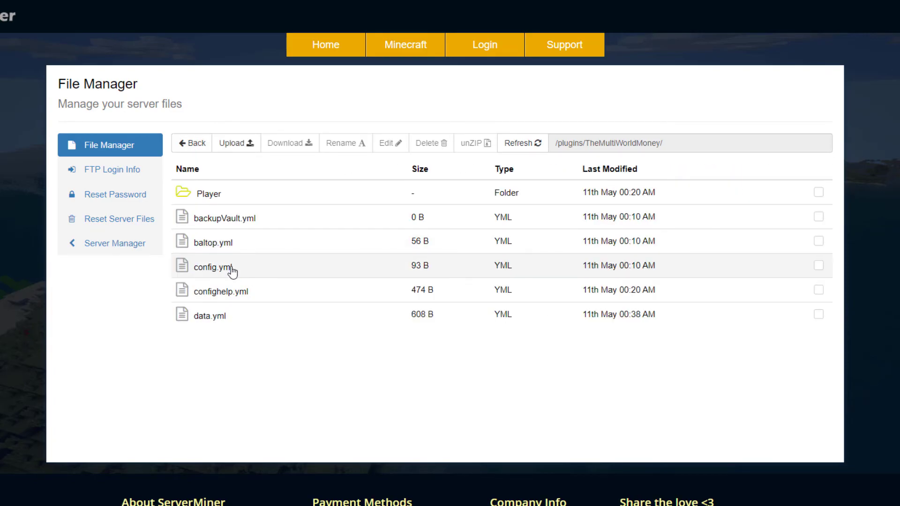
Open config.yml, examine its newWorldInDefault setting, and go back to the plugin folder.
click(233, 269)
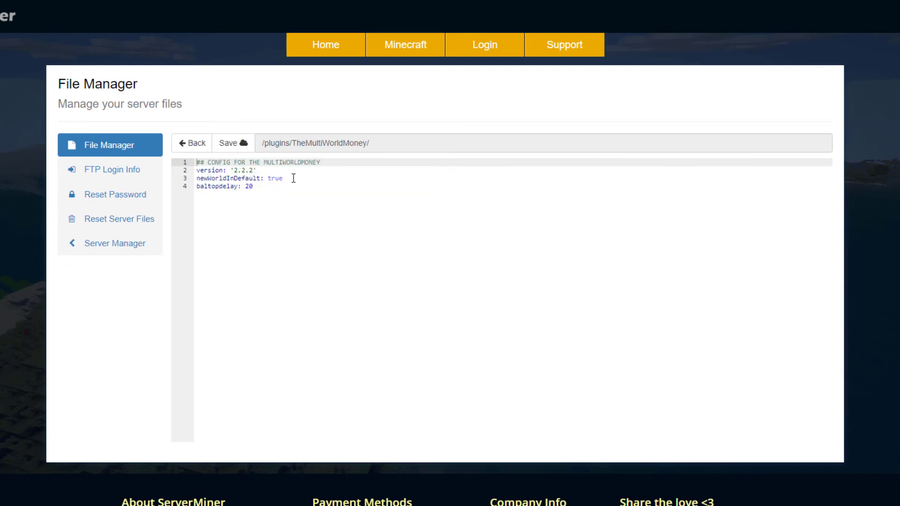
drag(294, 179, 198, 175)
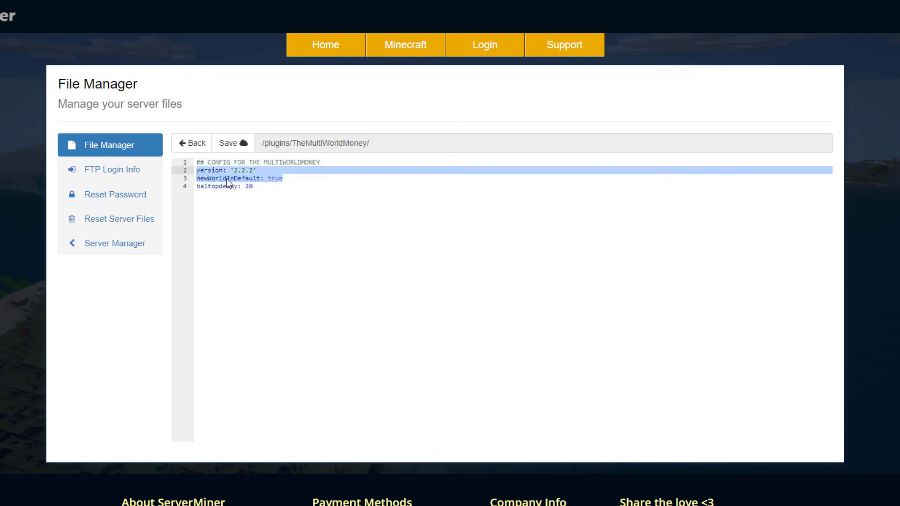
drag(284, 178, 189, 179)
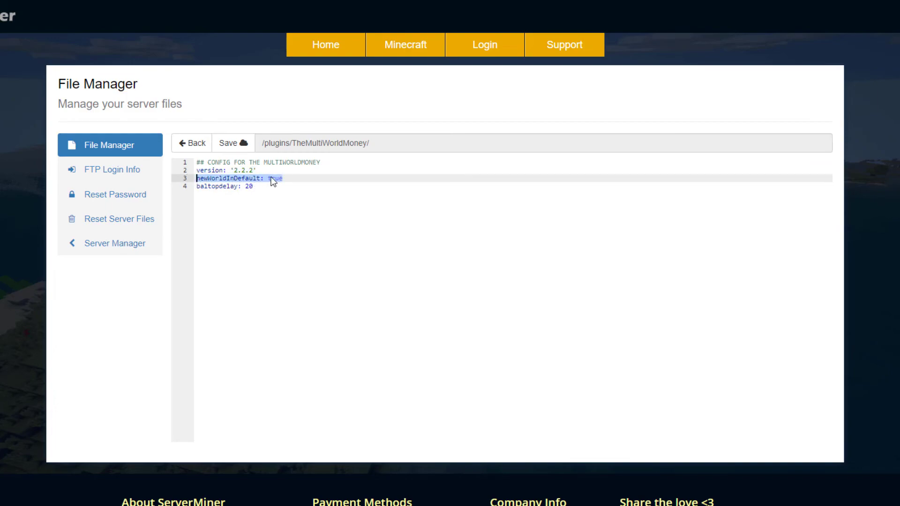
click(195, 148)
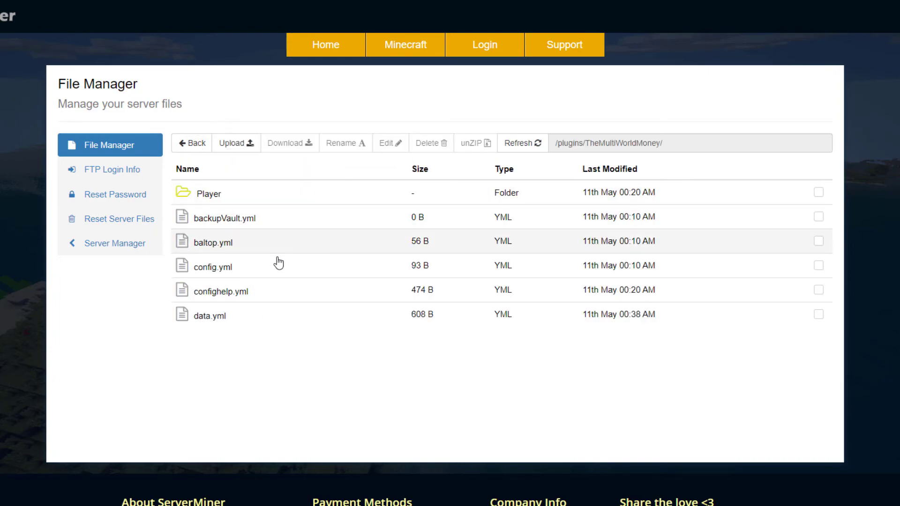
Open data.yml and examine the worlds listed under the default group.
double_click(243, 323)
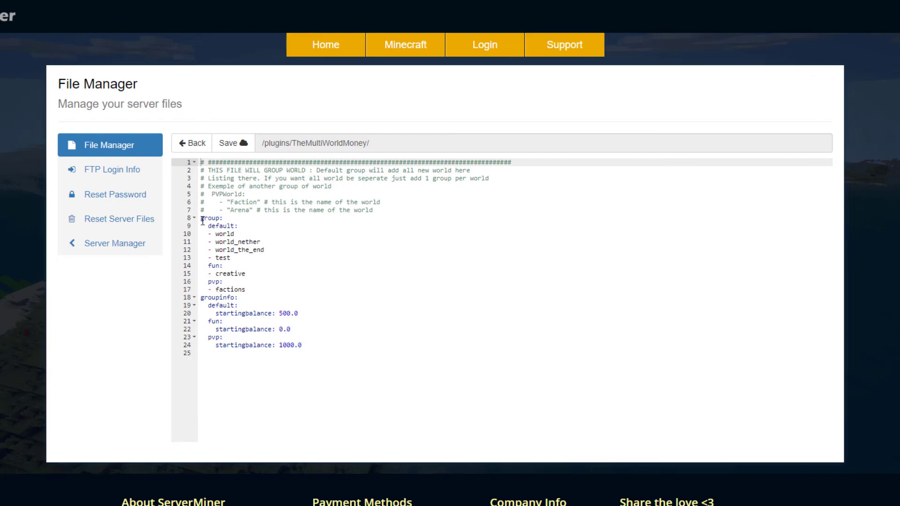
mouse_move(202, 221)
mouse_down()
mouse_move(255, 255)
mouse_move(247, 290)
mouse_move(207, 229)
mouse_up()
key(Right)
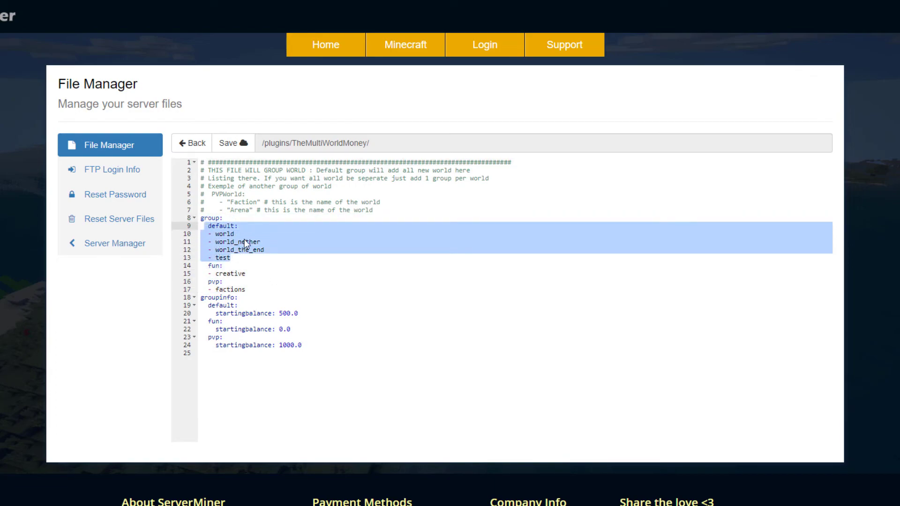
drag(265, 250, 184, 264)
key(ctrl+c)
Add a new world group named test containing the world test, directly below the fun group's creative world.
click(265, 273)
key(Return)
key(BackSpace)
key(BackSpace)
key(BackSpace)
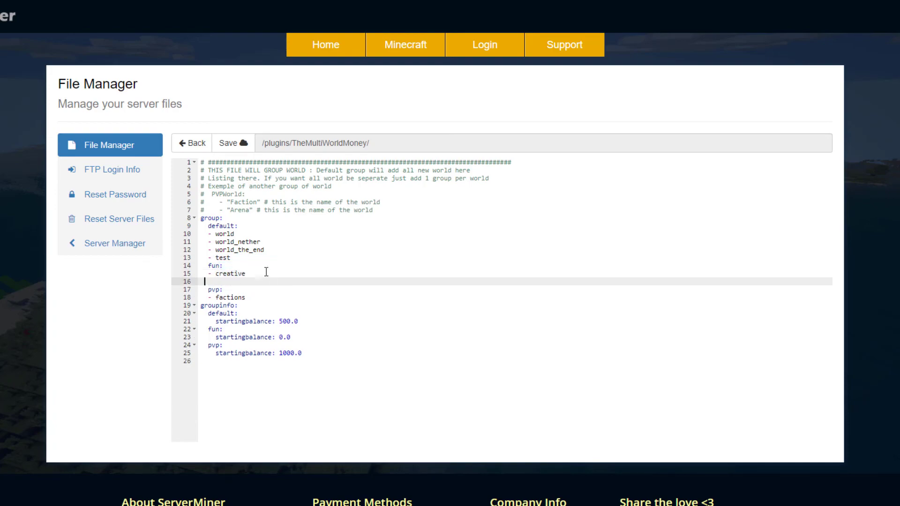
key(Return)
key(ctrl+v)
drag(219, 282, 207, 282)
text(test:)
double_click(221, 289)
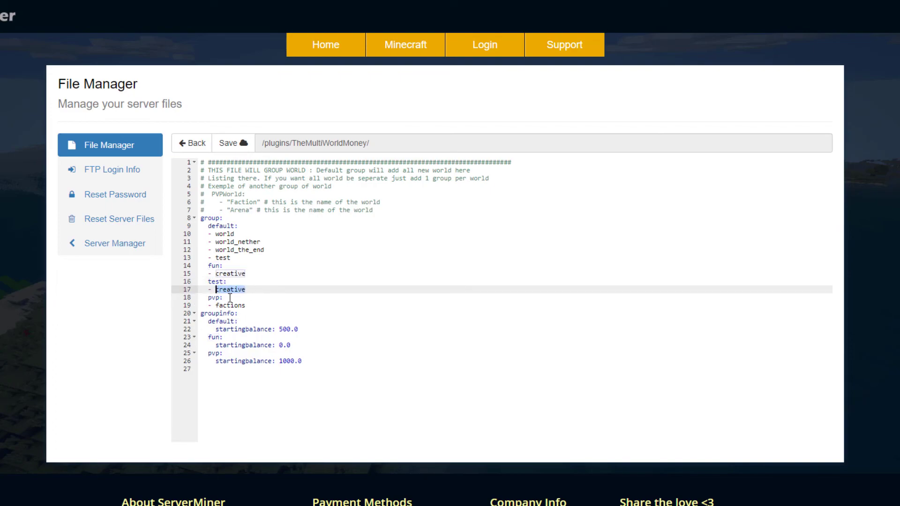
text(test)
Remove the test world's line from the default group.
drag(235, 257, 191, 259)
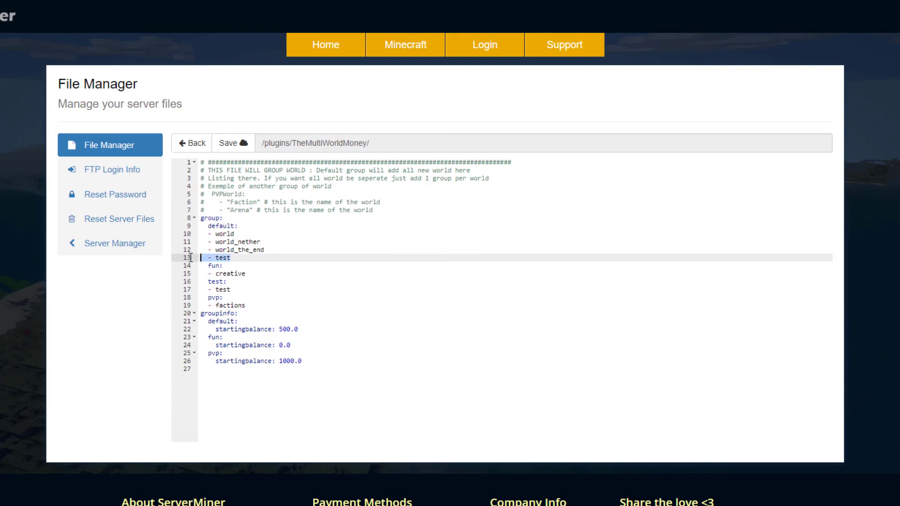
key(BackSpace)
key(BackSpace)
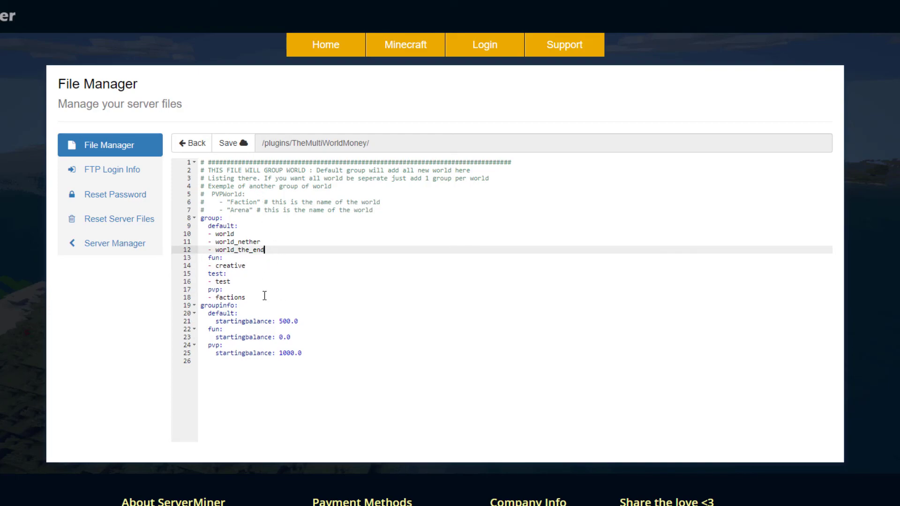
Duplicate the pvp entry with its startingbalance line at the end of groupinfo and rename the copy to test.
drag(322, 350, 190, 345)
key(ctrl+c)
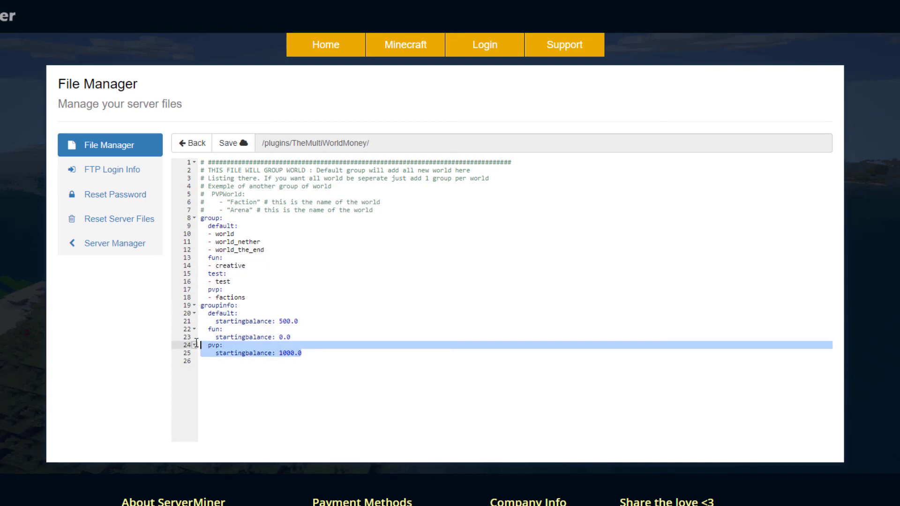
click(330, 357)
key(Return)
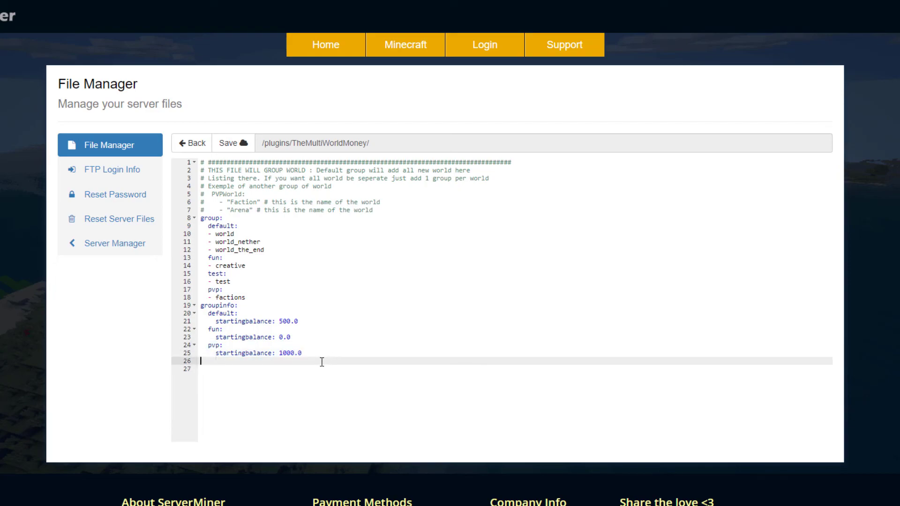
key(ctrl+v)
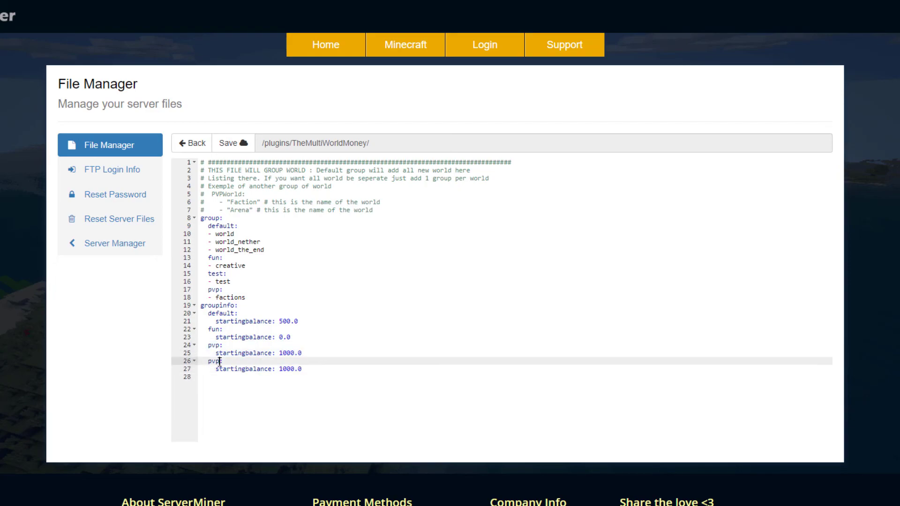
double_click(213, 361)
text(test:)
Set the test group's startingbalance to 5555.0 and save data.yml.
click(284, 370)
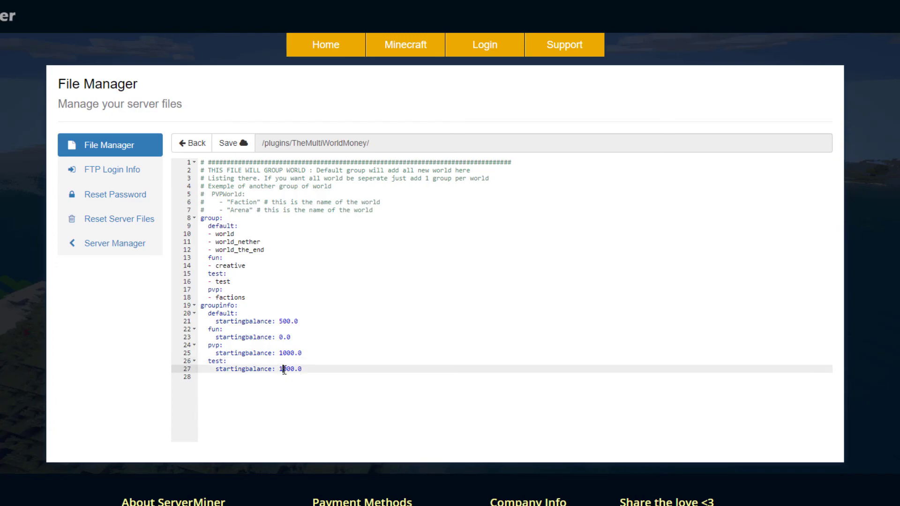
text(5555)
key(Delete)
click(331, 392)
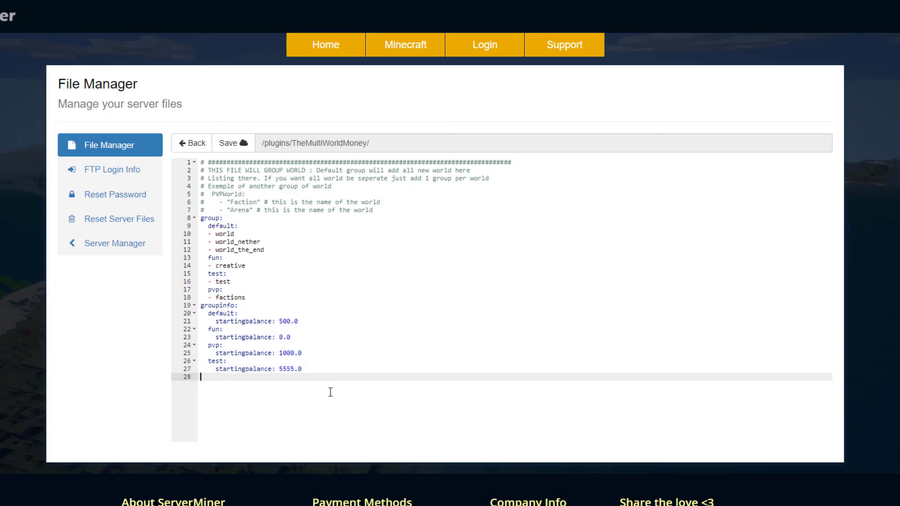
click(242, 143)
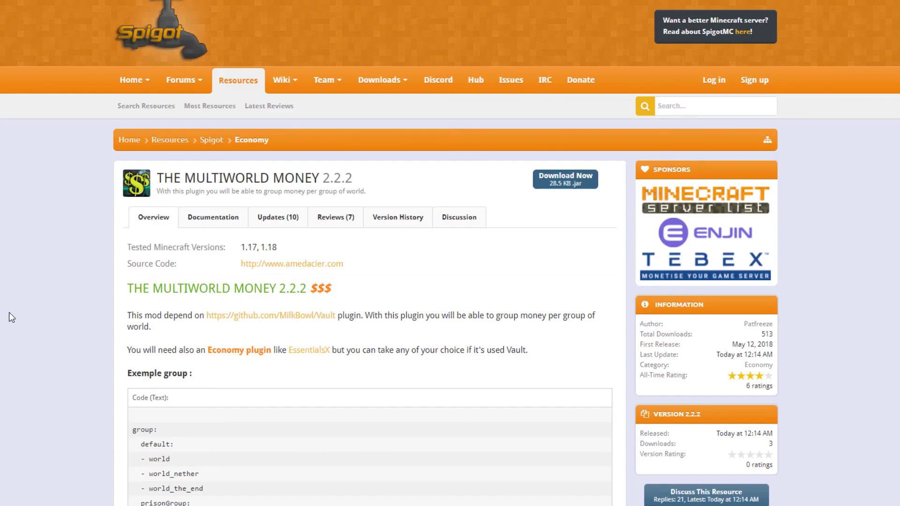
On The MultiWorld Money's SpigotMC page, examine the tested Minecraft versions and the economy plugin requirement.
drag(242, 248, 285, 249)
click(287, 252)
drag(206, 352, 273, 350)
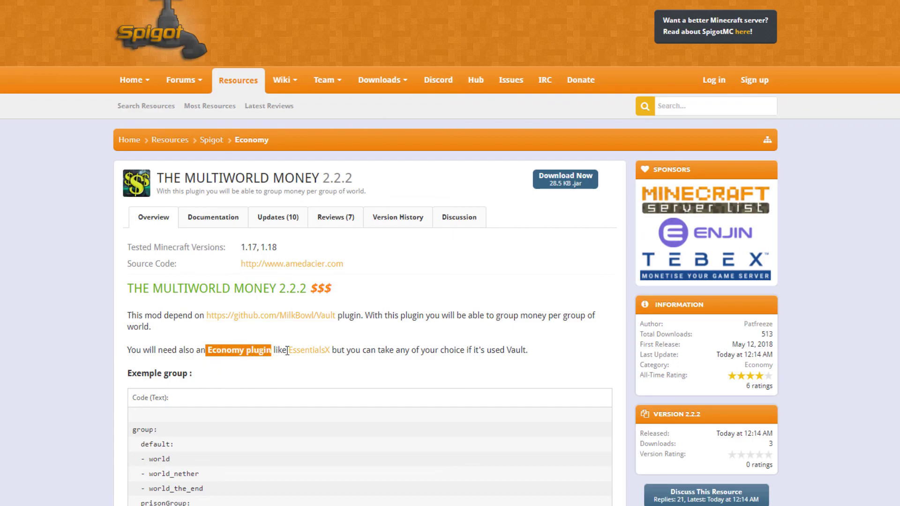
click(347, 352)
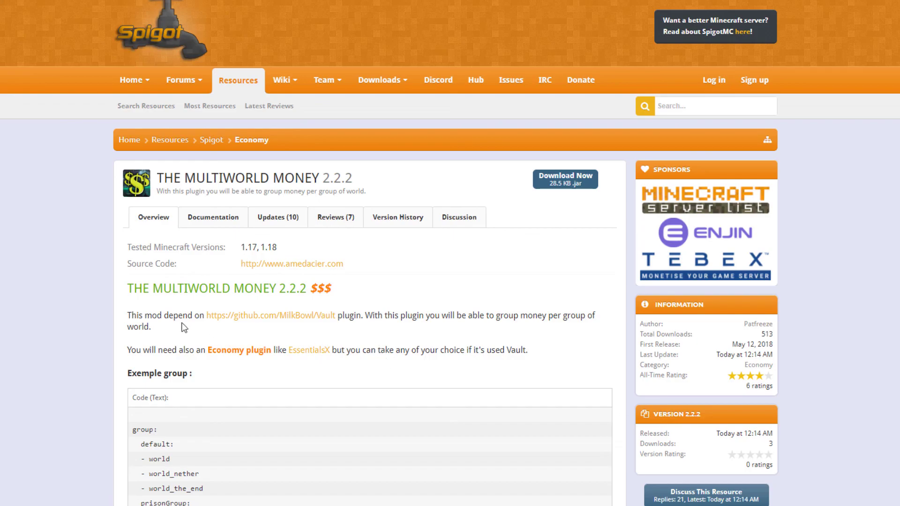
Read through the plugin overview's example group configuration, example player data and notes on default world grouping.
scroll(94, 300, down, 3)
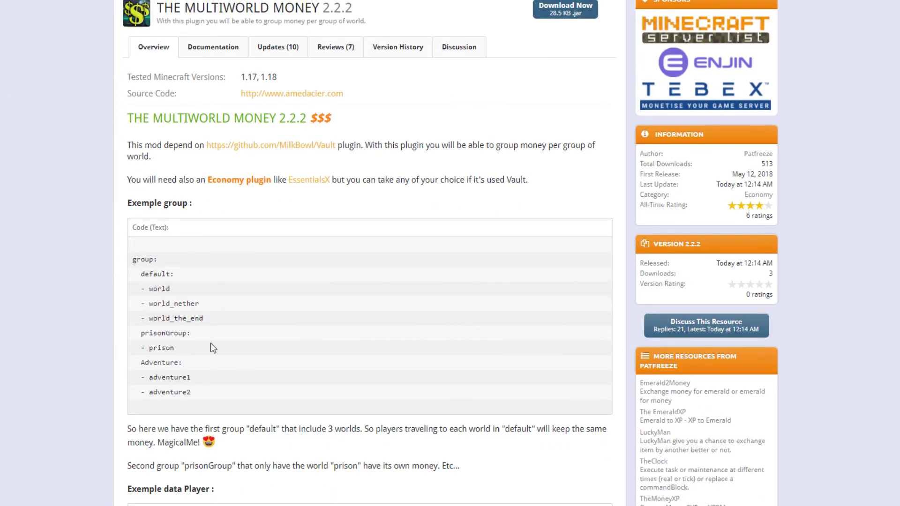
scroll(212, 320, down, 2)
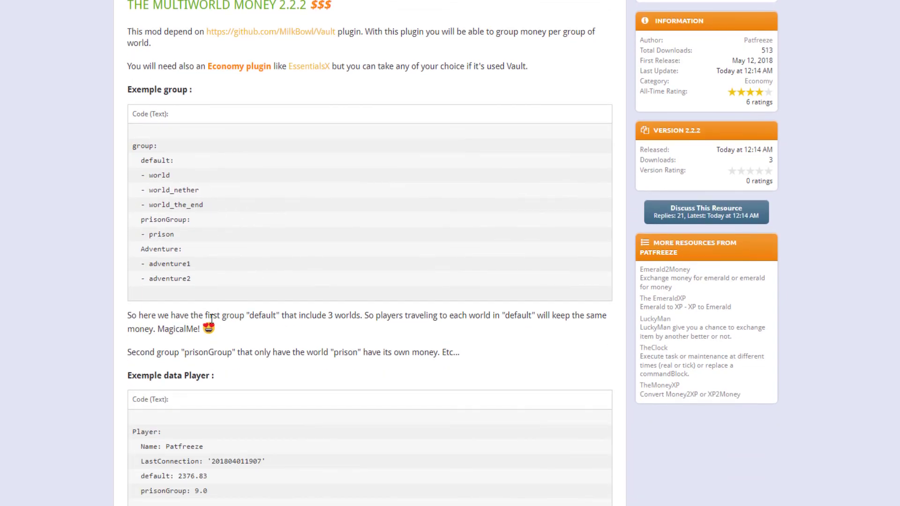
scroll(245, 268, down, 4)
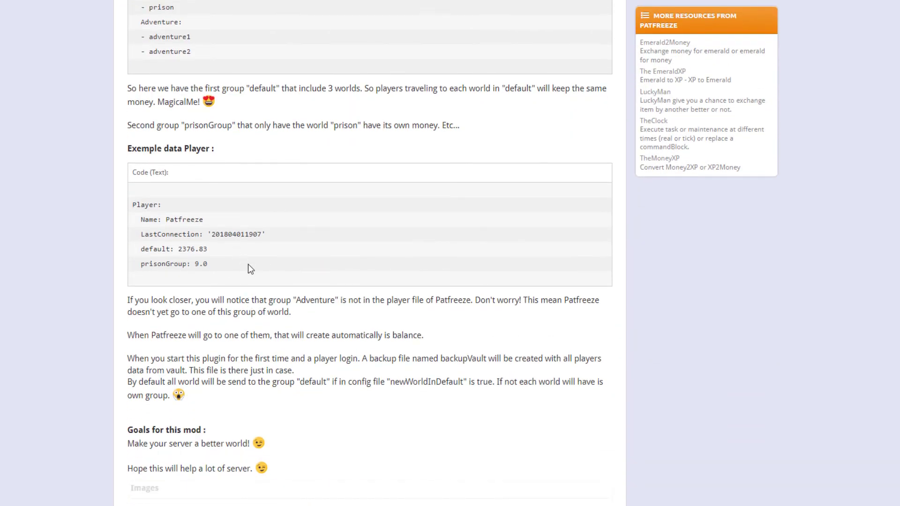
drag(206, 264, 139, 205)
click(210, 272)
scroll(214, 290, up, 1)
scroll(298, 279, down, 2)
middle_click(379, 351)
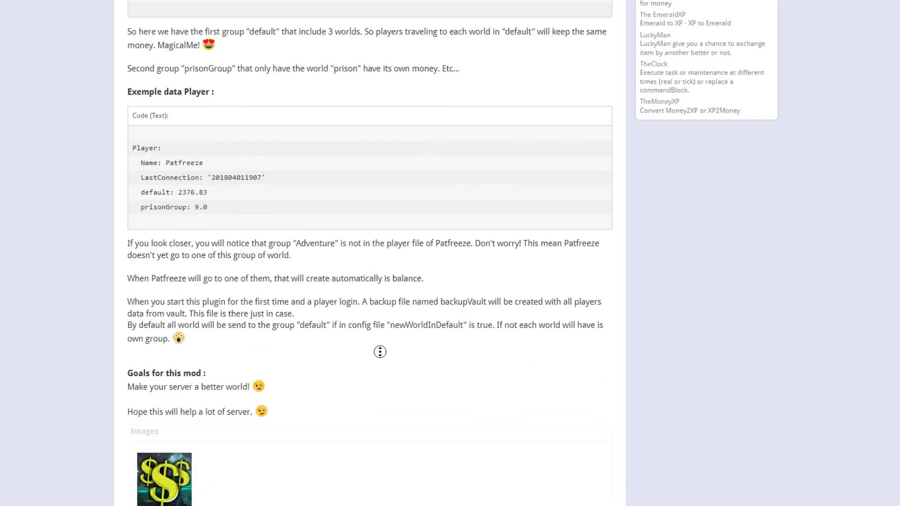